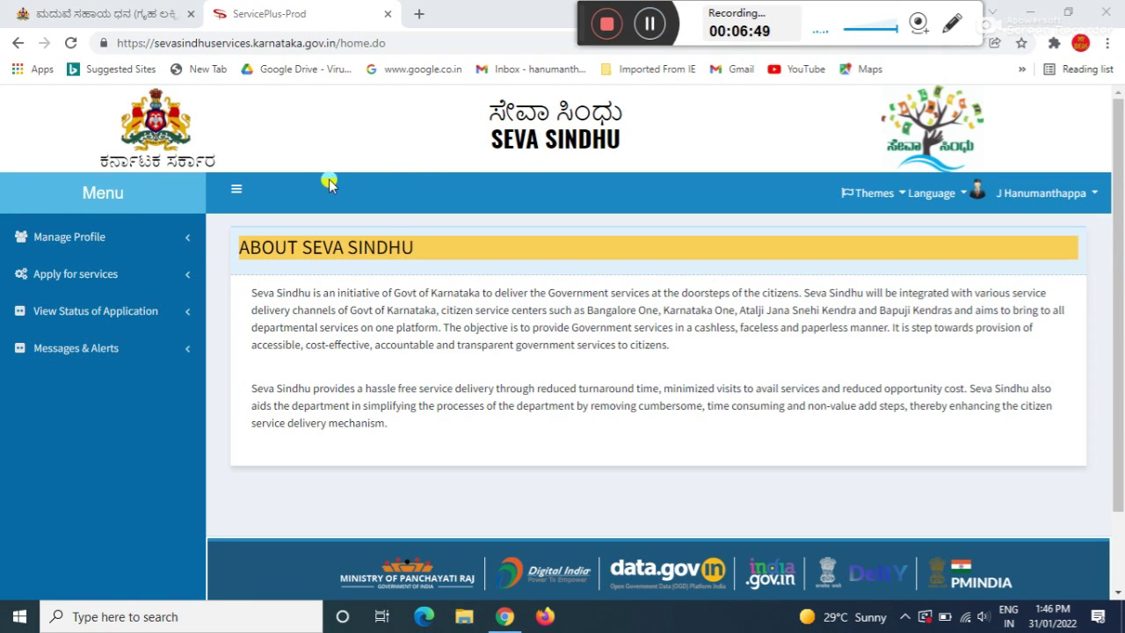
Step: List all available services to apply for and search them for "labour"
left_click(99, 278)
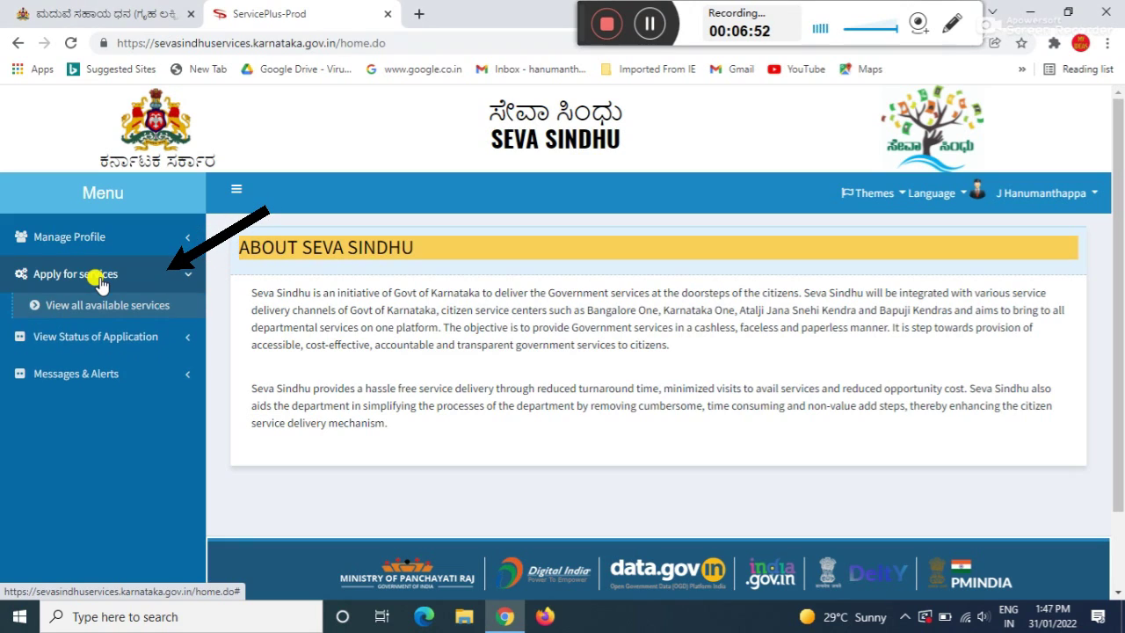
left_click(151, 305)
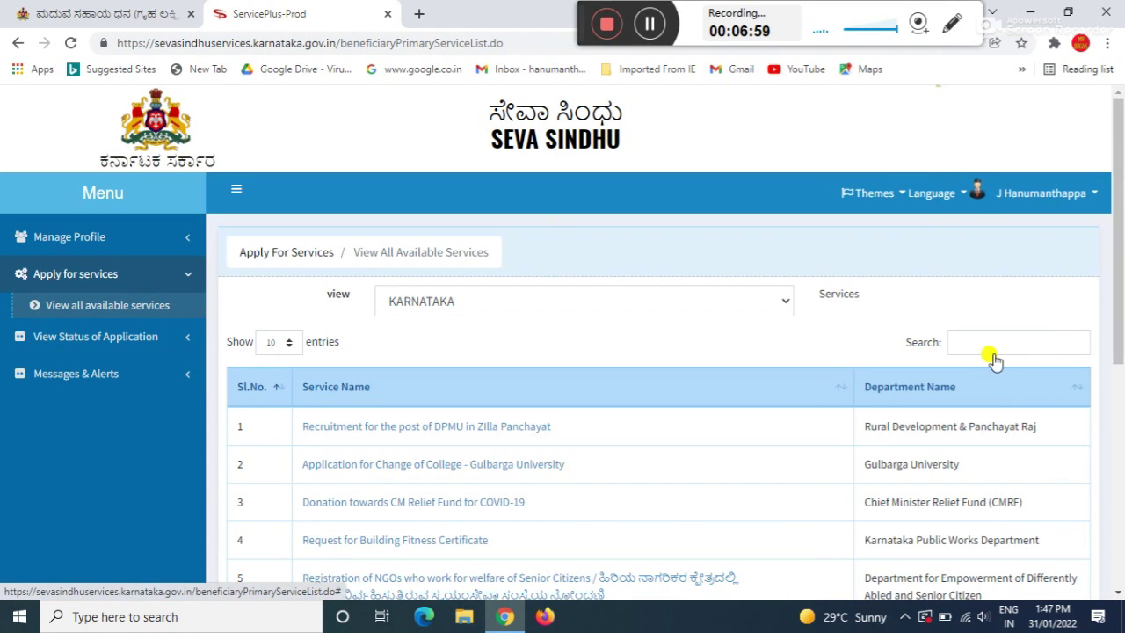
left_click(971, 342)
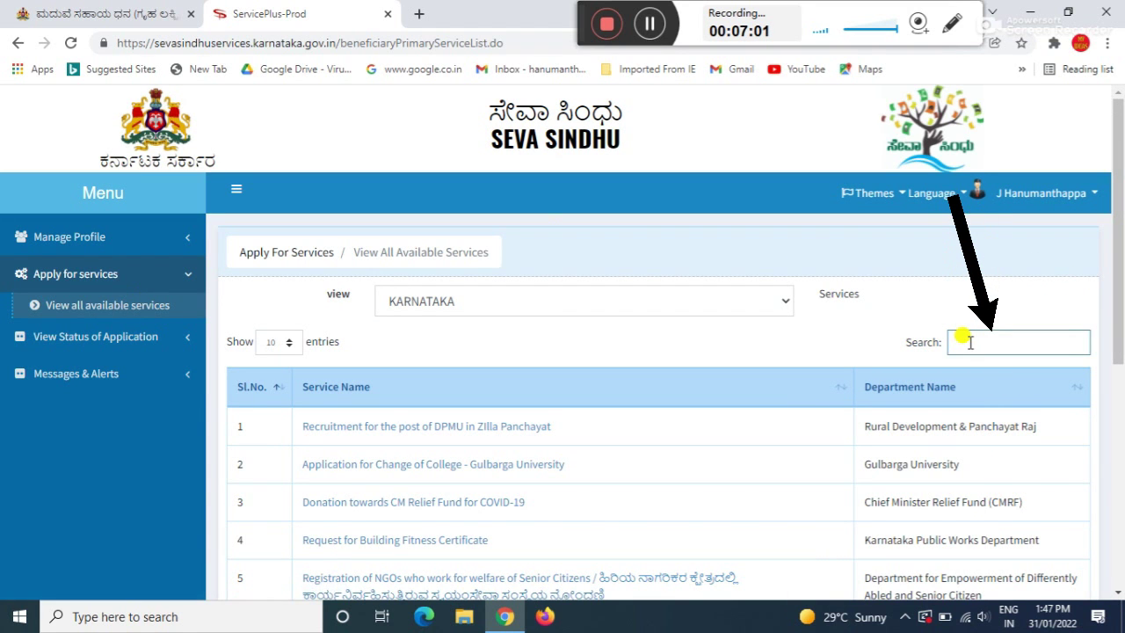
type("labour")
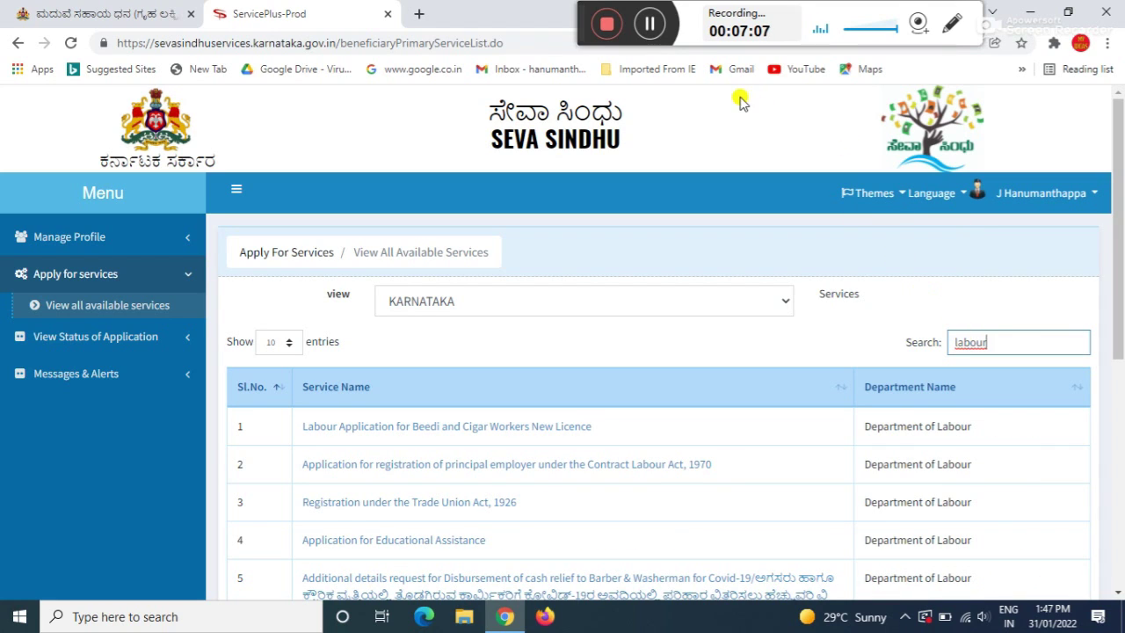
left_click(649, 27)
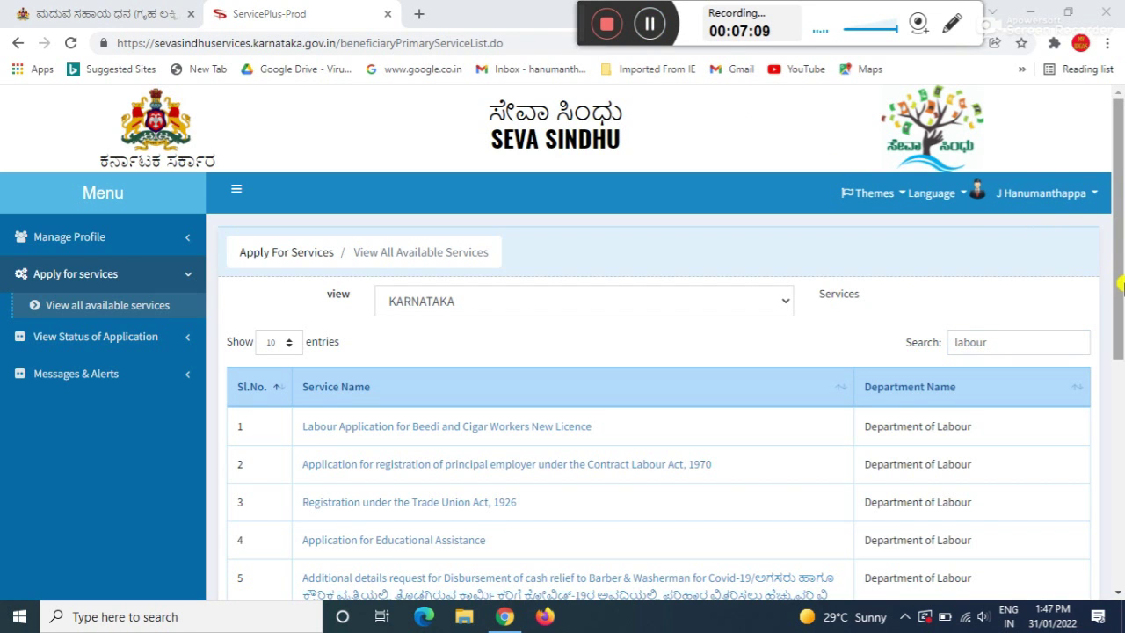
Step: Open the Application for Marriage Assistance from the Department of Labour services
left_click_drag(1122, 265, 1118, 431)
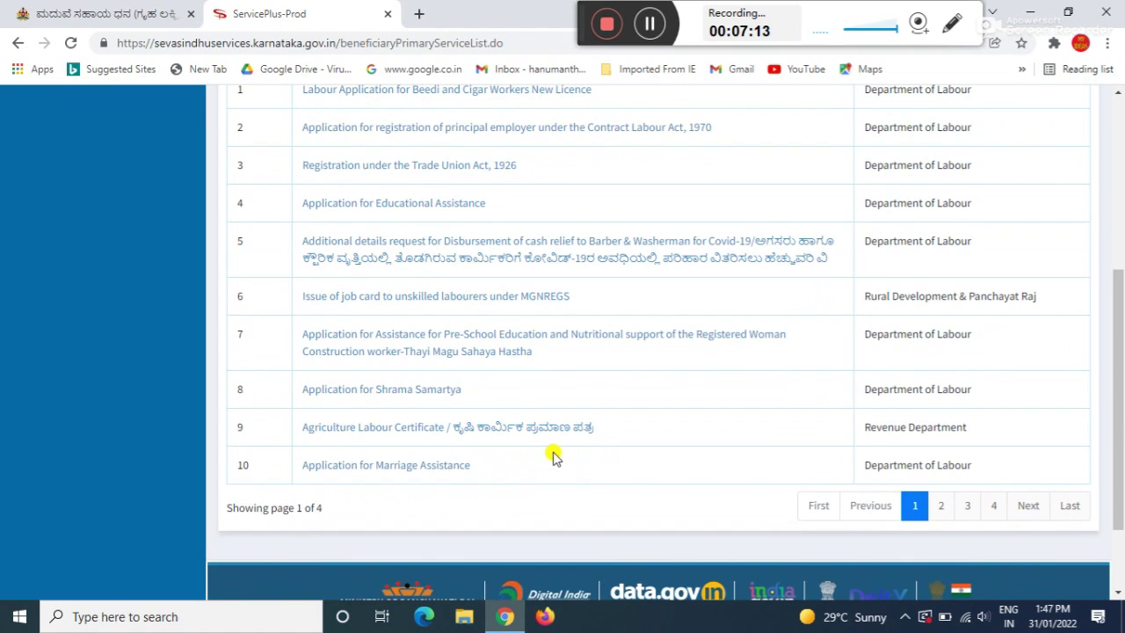
left_click(448, 467)
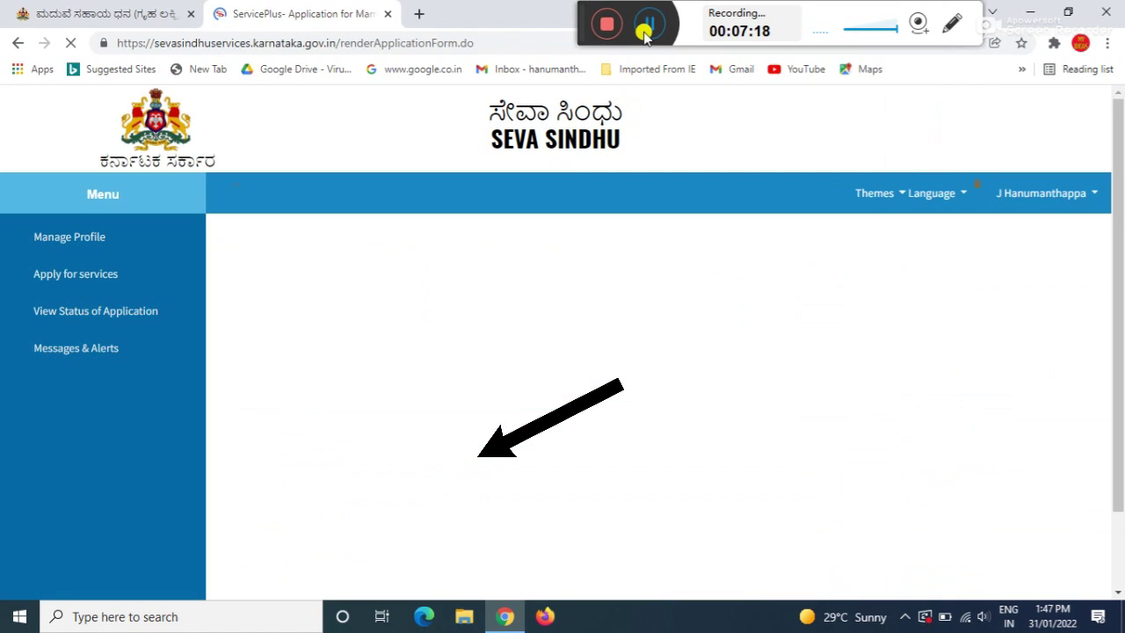
left_click(649, 24)
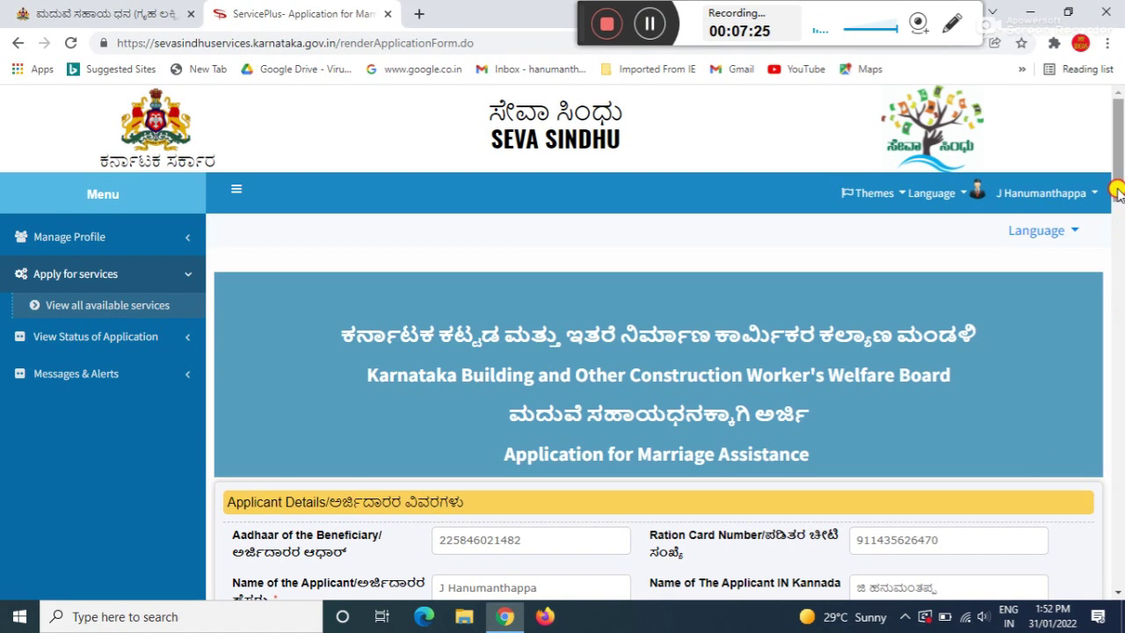
Step: Review the marriage assistance form from the applicant, address, bank, registration and marriage details through to the declaration and word verification
left_click_drag(1115, 185, 1116, 255)
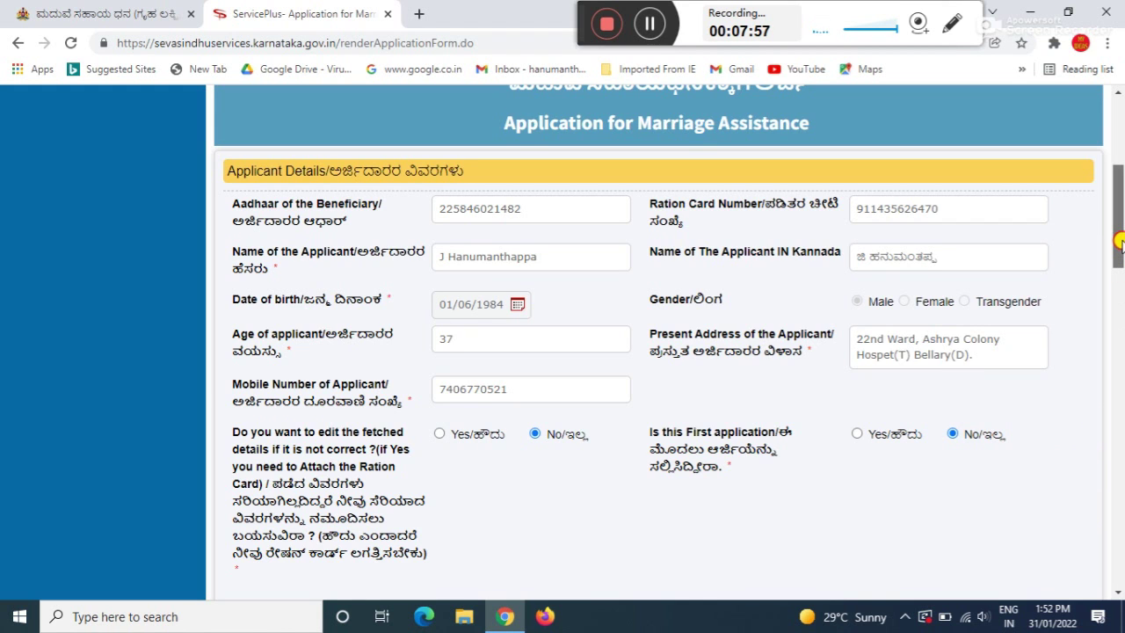
scroll(1121, 290, "down", 3)
scroll(1121, 290, "down", 2)
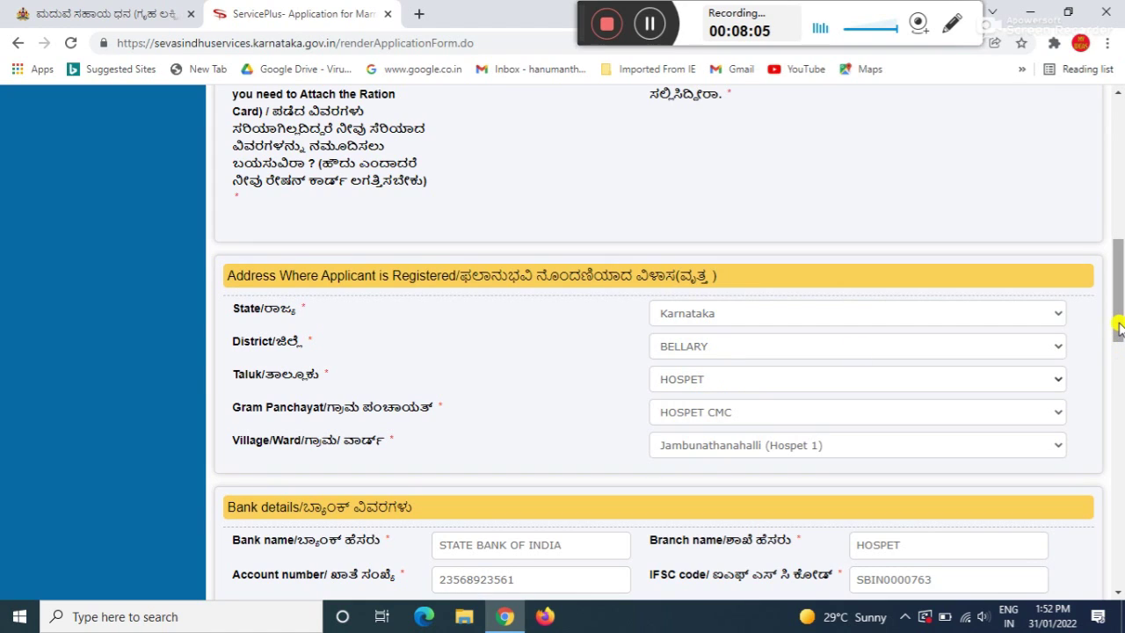
left_click_drag(1120, 327, 1117, 378)
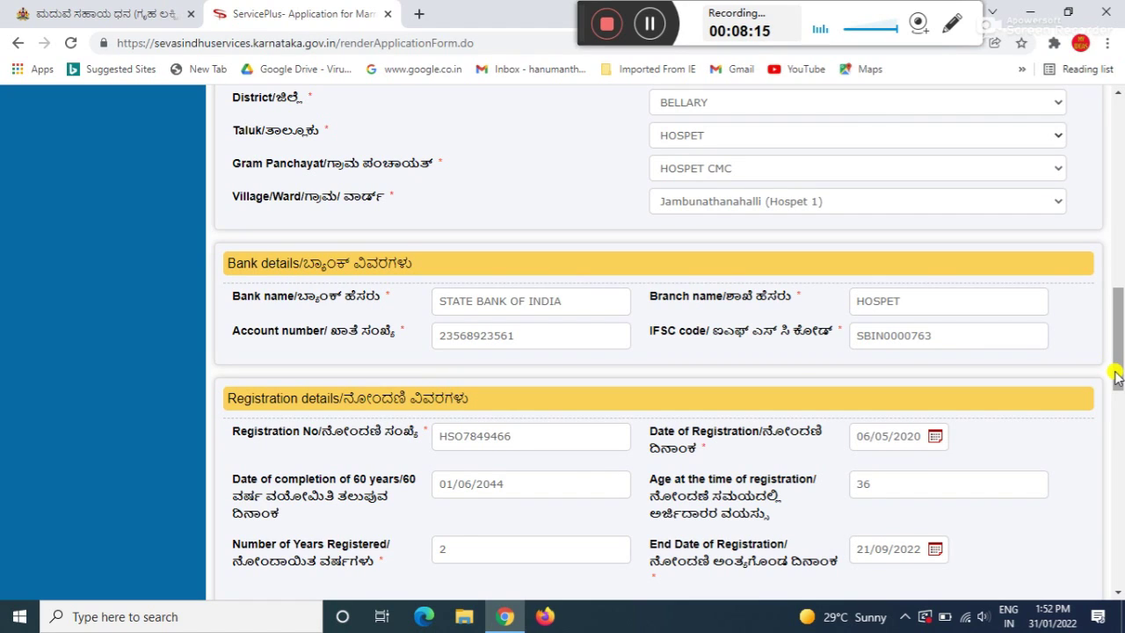
left_click_drag(1117, 376, 1116, 417)
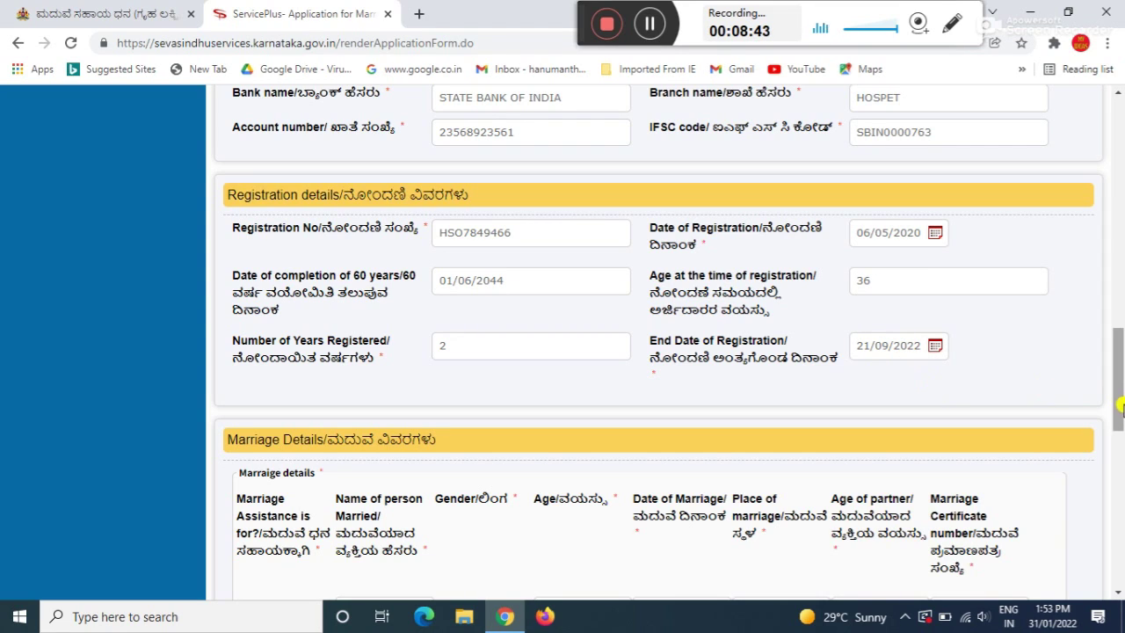
left_click_drag(1121, 404, 1121, 462)
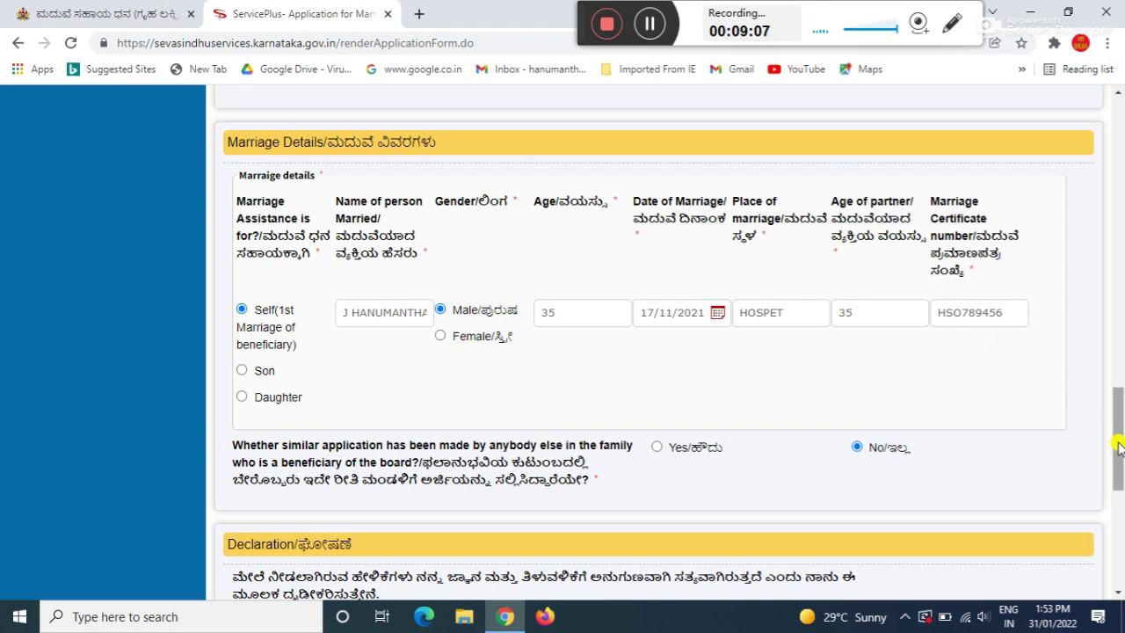
left_click_drag(1119, 446, 1119, 469)
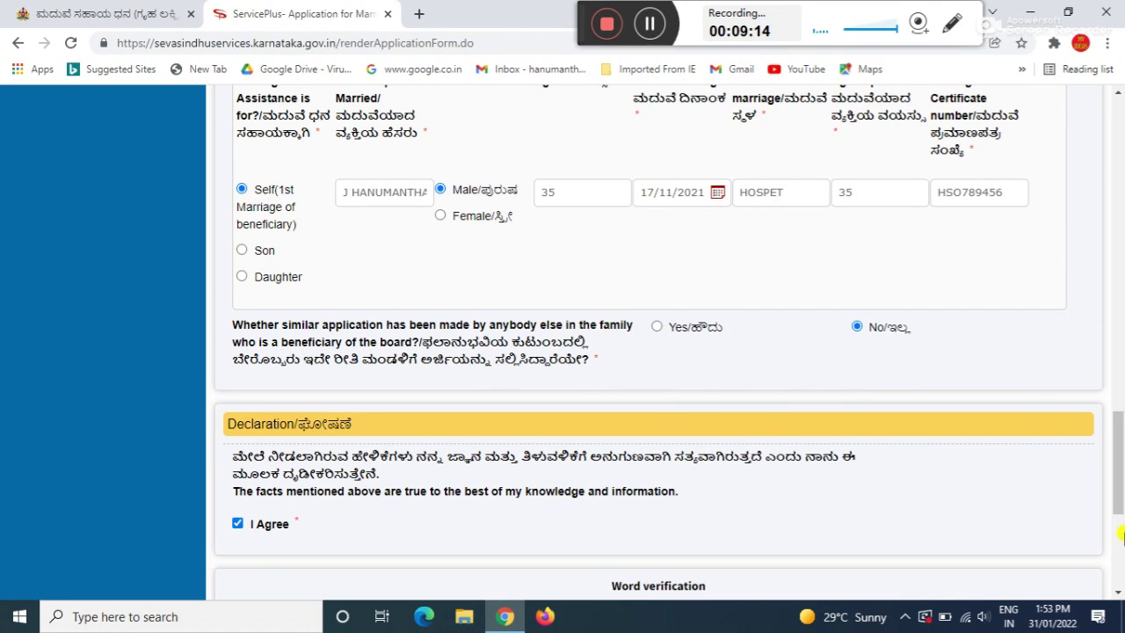
left_click_drag(1118, 481, 1119, 531)
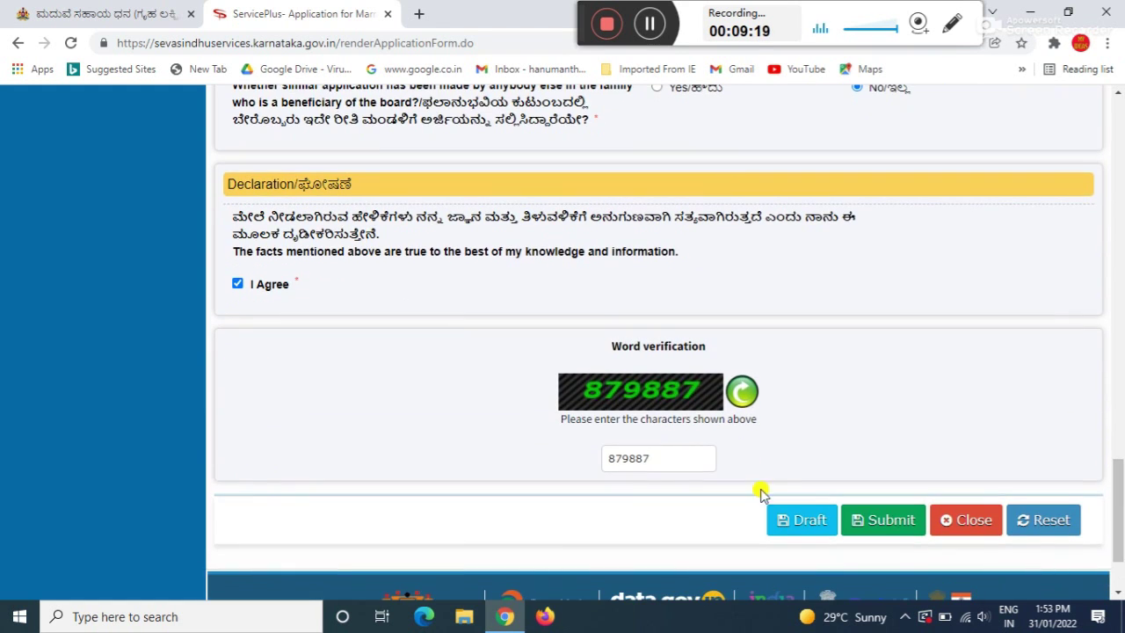
Step: Submit the completed marriage assistance form and acknowledge the Aadhaar verification message
left_click(905, 534)
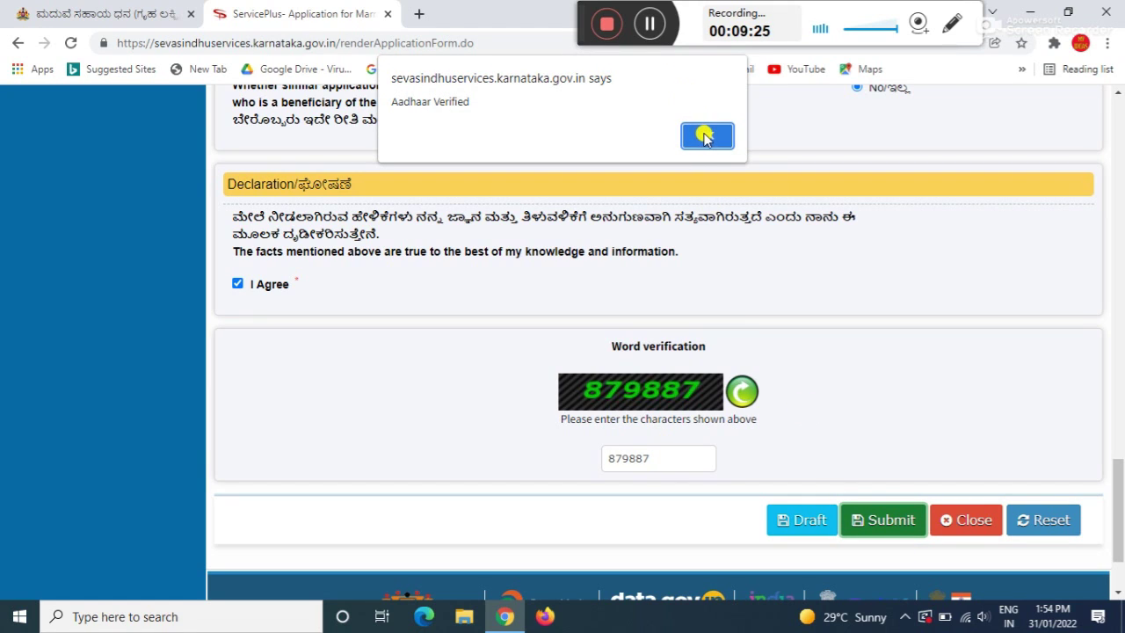
left_click(707, 137)
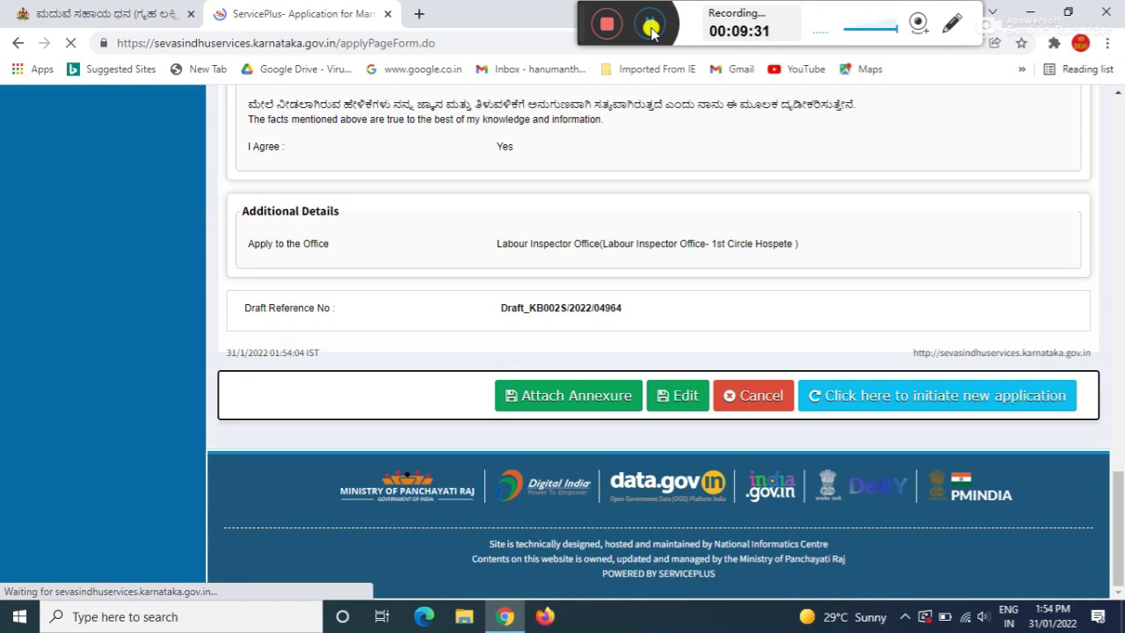
mouse_move(1116, 511)
left_mouse_down()
mouse_move(1114, 266)
mouse_move(1113, 502)
left_mouse_up()
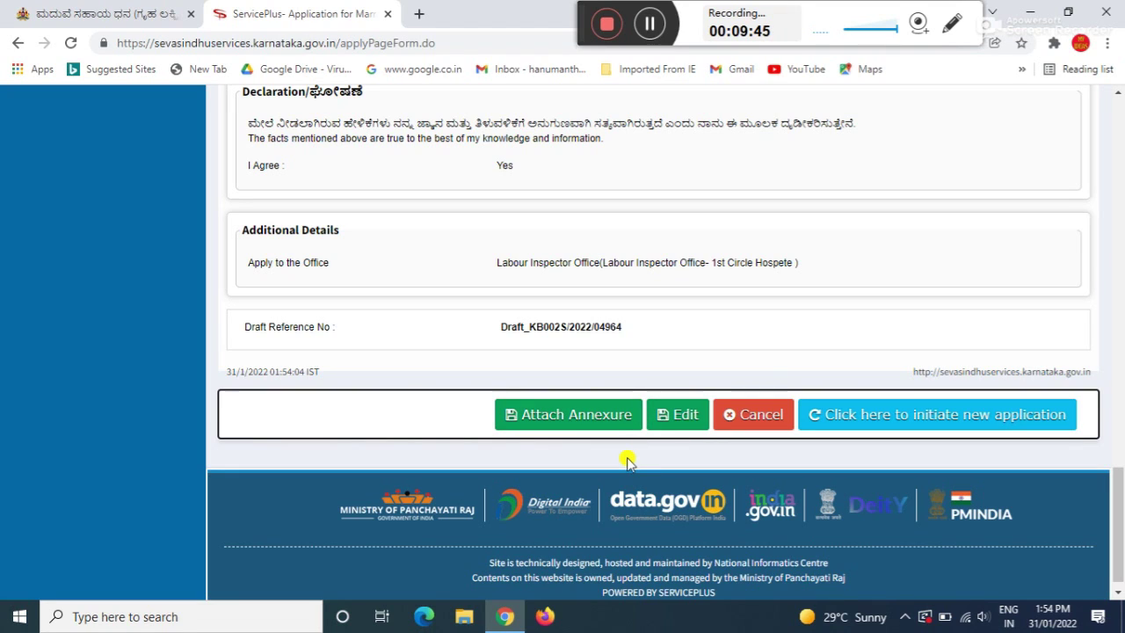
Step: Proceed to the application's enclosures, check the required documents through the Marriage Invitation Card, and save the annexure
left_click(532, 414)
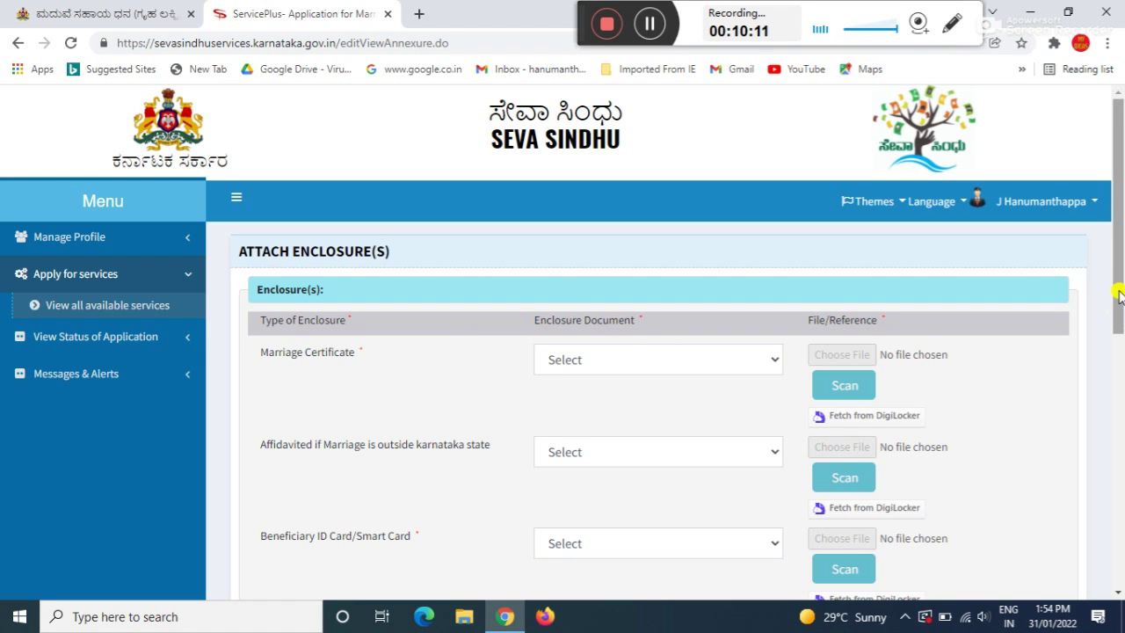
left_click_drag(1119, 295, 1118, 356)
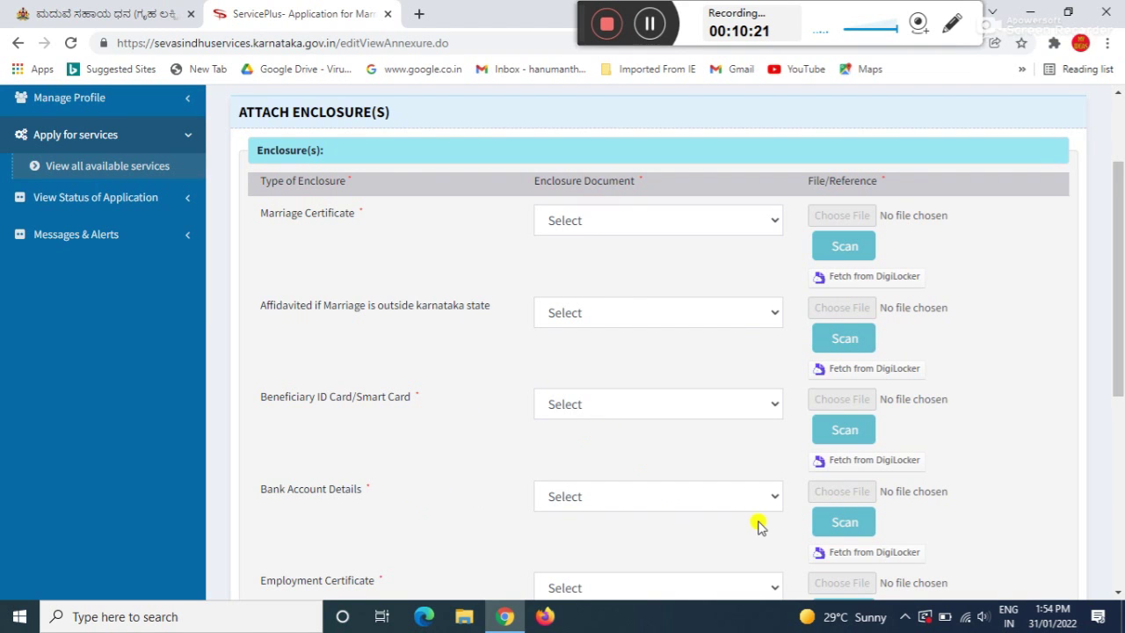
left_click_drag(1120, 375, 1121, 486)
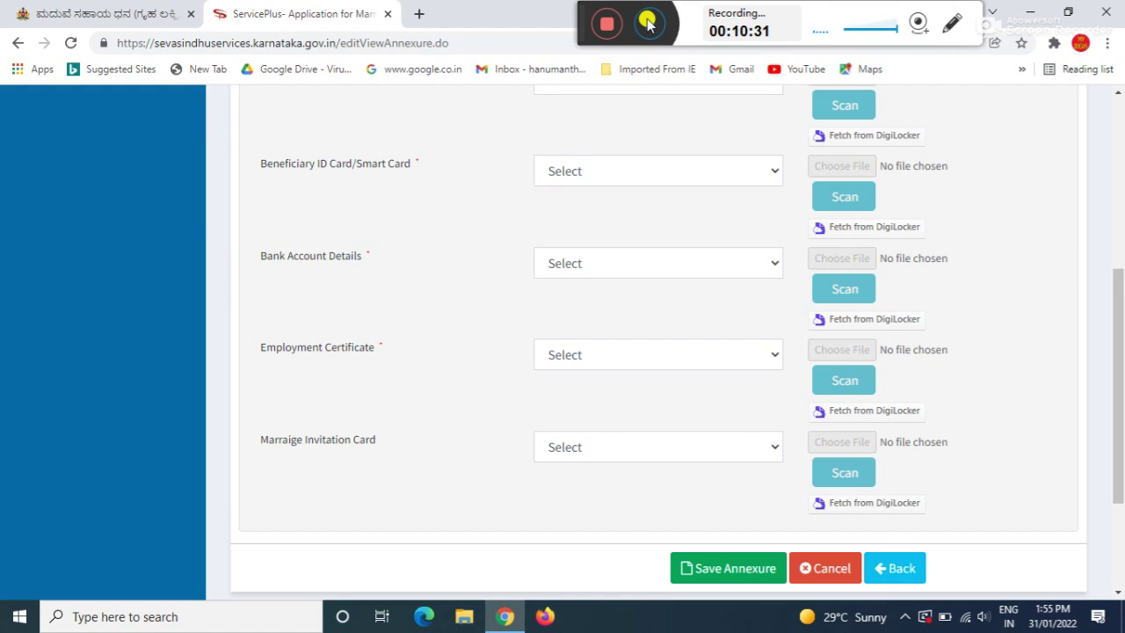
key("Home")
left_click_drag(1119, 288, 1115, 493)
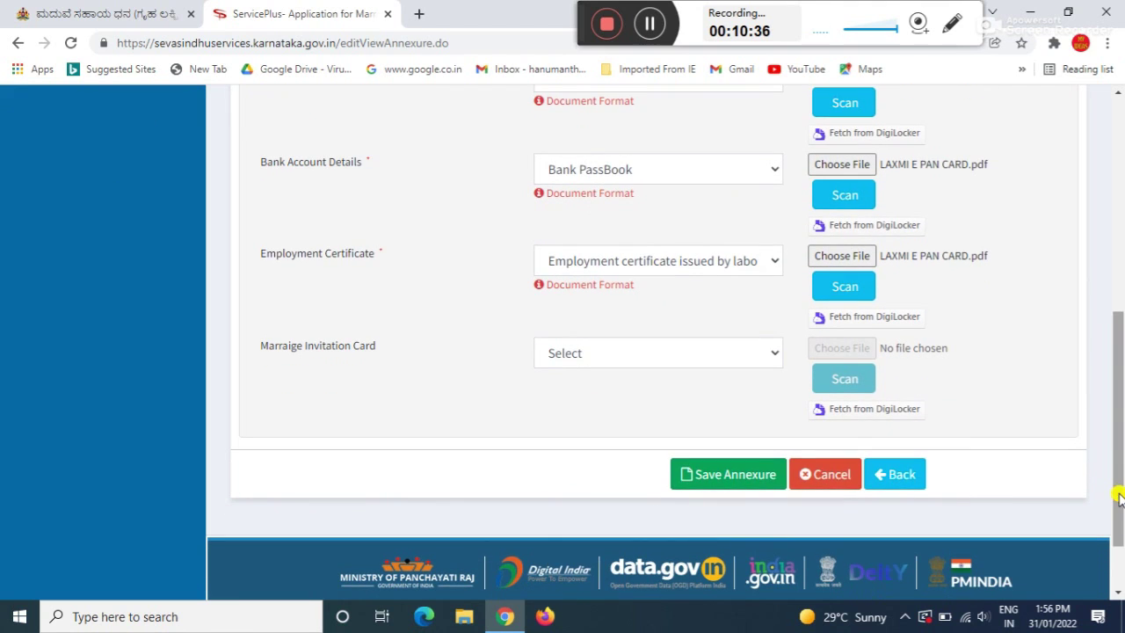
left_click(770, 476)
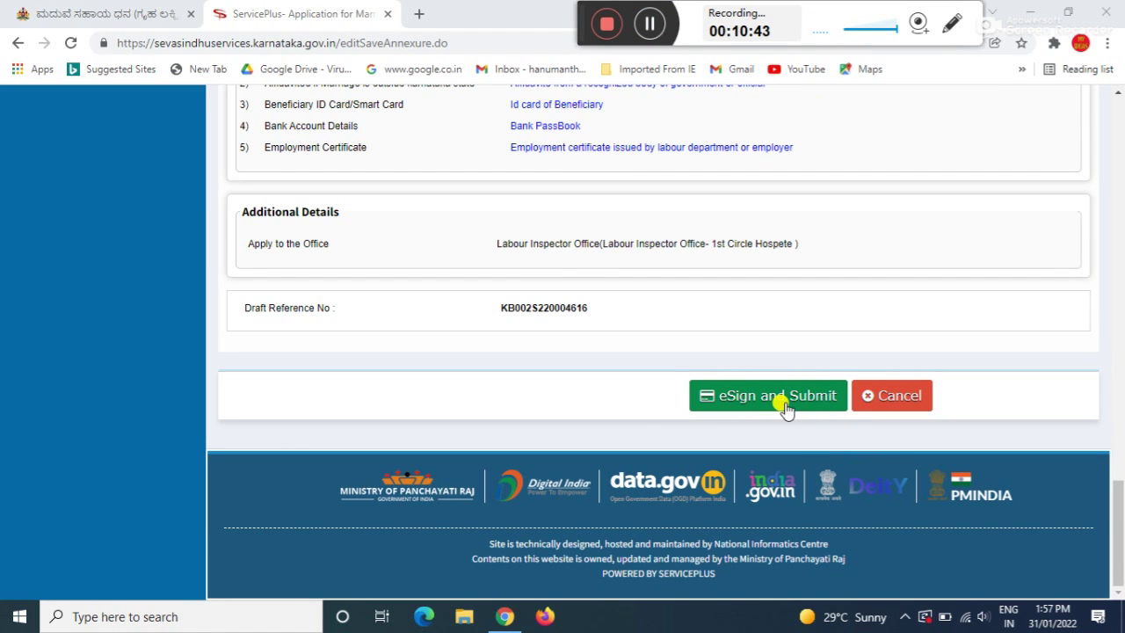
Step: Start eSign and Submit for the application and agree to the user consent and eSign terms and conditions
left_click(783, 404)
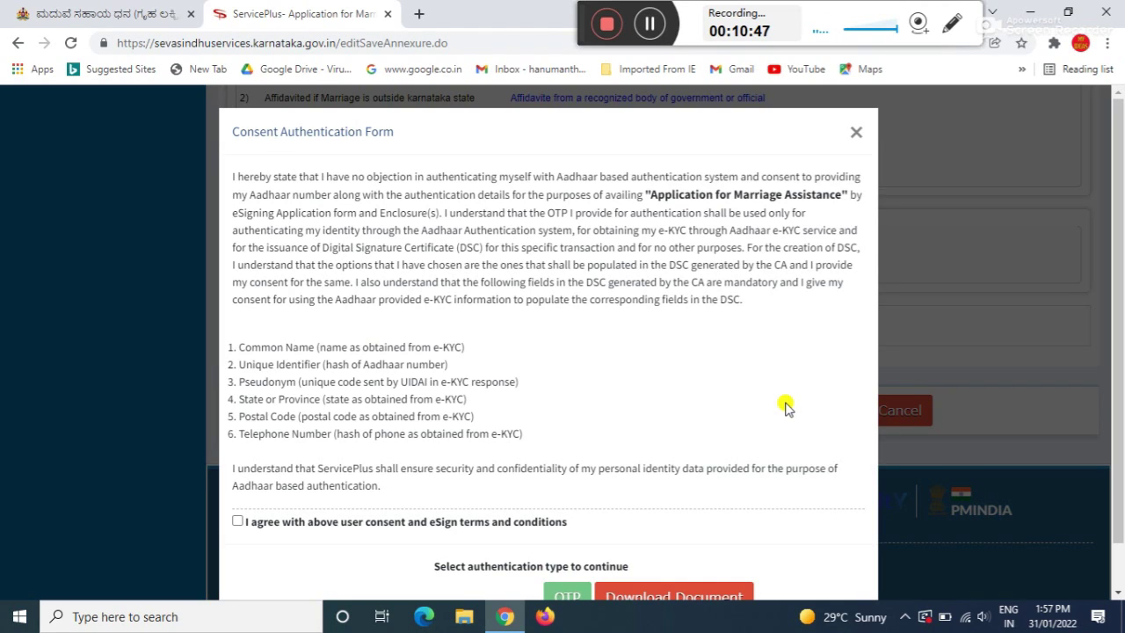
left_click(238, 523)
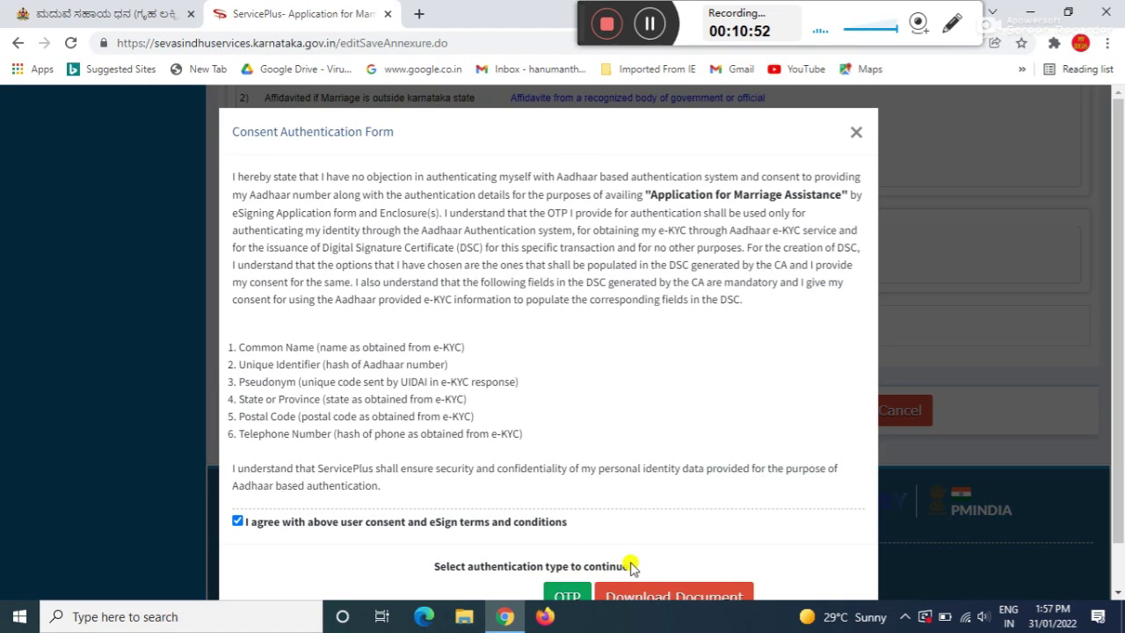
left_click(648, 24)
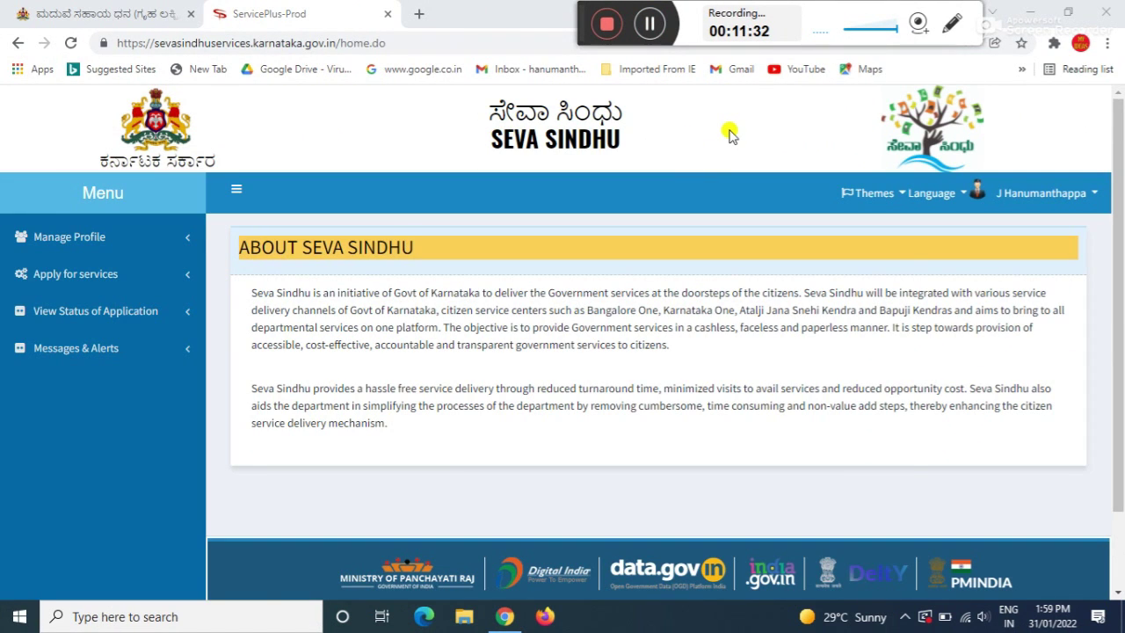
Step: Open application status tracking from the portal's home page
left_click(76, 319)
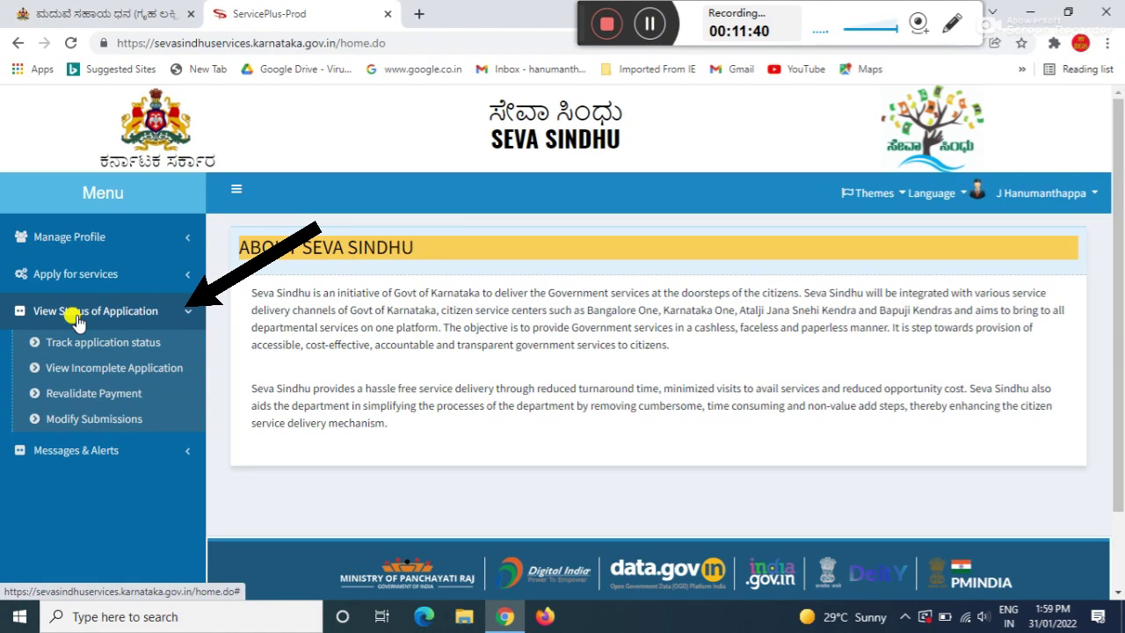
left_click(115, 345)
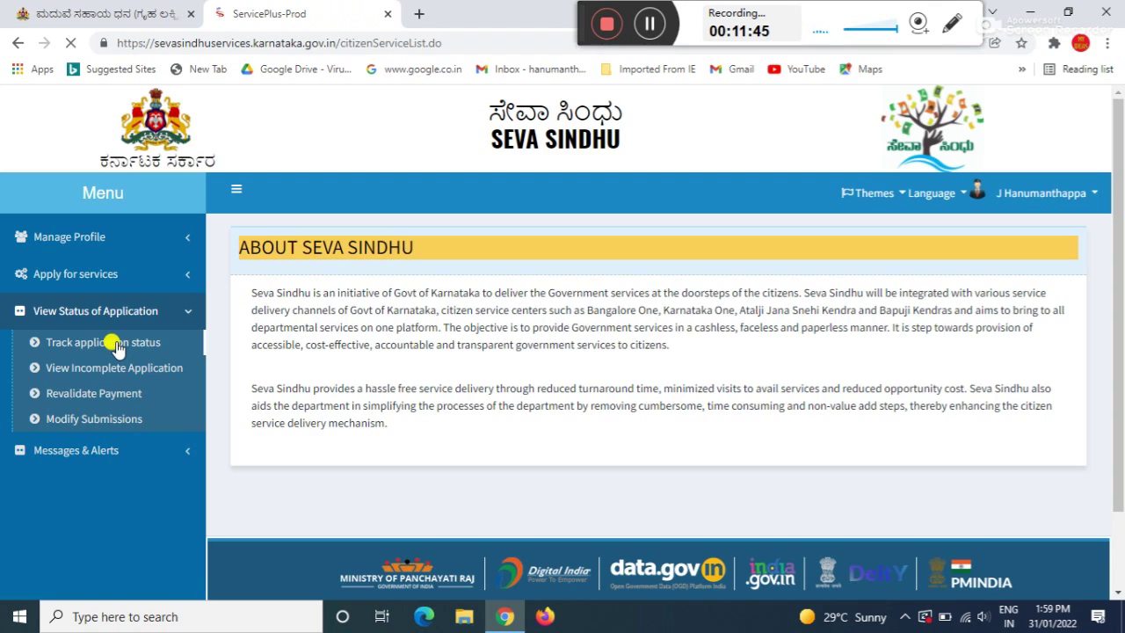